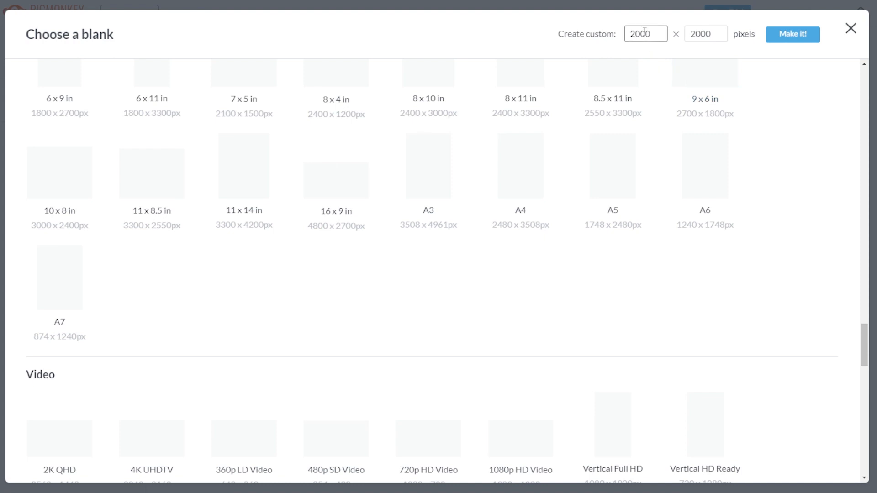
Step: Create a custom blank canvas of 2000 x 2000 pixels
{"action": "double_click", "coordinate": [702, 35]}
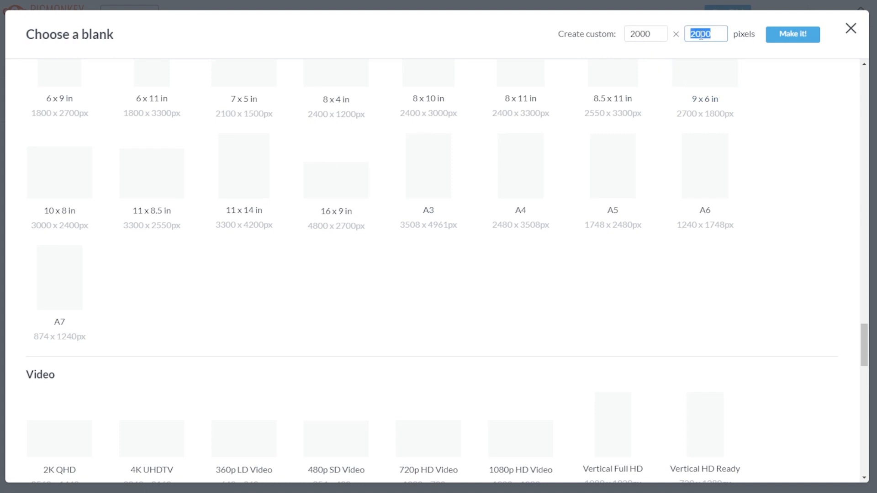
{"action": "left_click", "coordinate": [771, 37]}
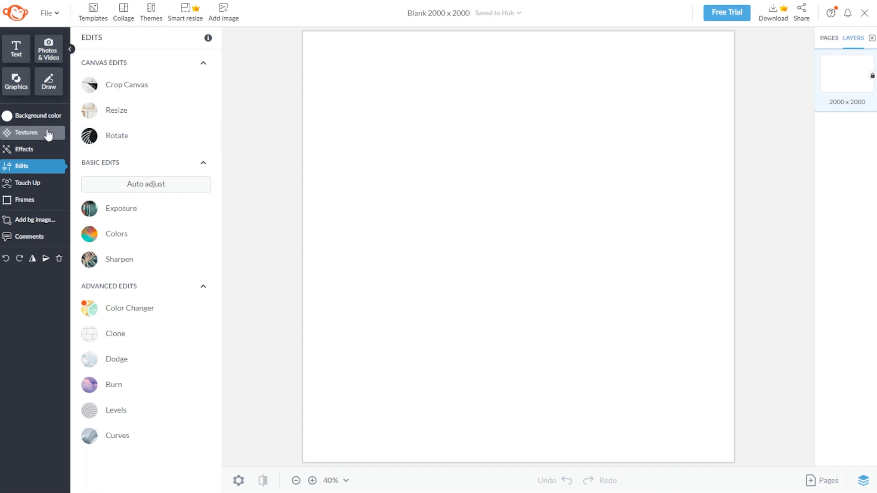
Step: Try several red shades as the canvas background color, ending on dark red #8c140d
{"action": "left_click", "coordinate": [48, 118]}
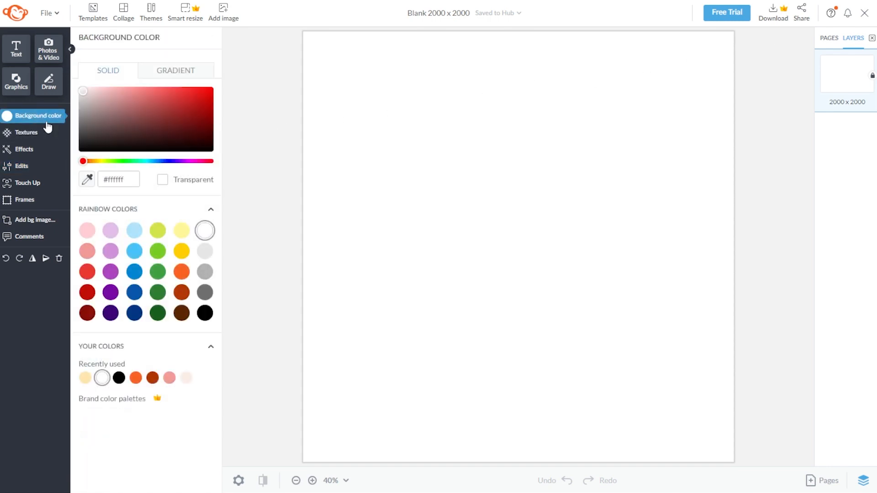
{"action": "left_click", "coordinate": [87, 230]}
{"action": "left_click", "coordinate": [86, 251]}
{"action": "left_click", "coordinate": [87, 272]}
{"action": "left_click_drag", "start_coordinate": [139, 105], "coordinate": [197, 117]}
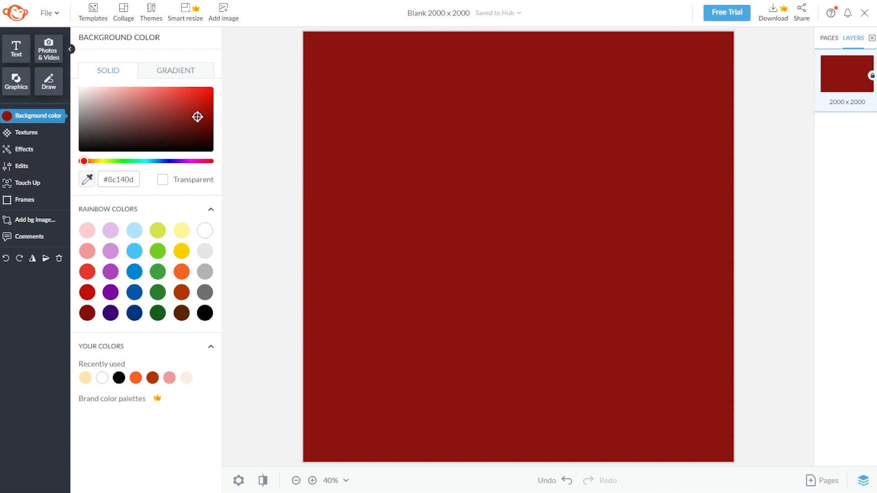
Step: Make the canvas background transparent
{"action": "left_click", "coordinate": [162, 180]}
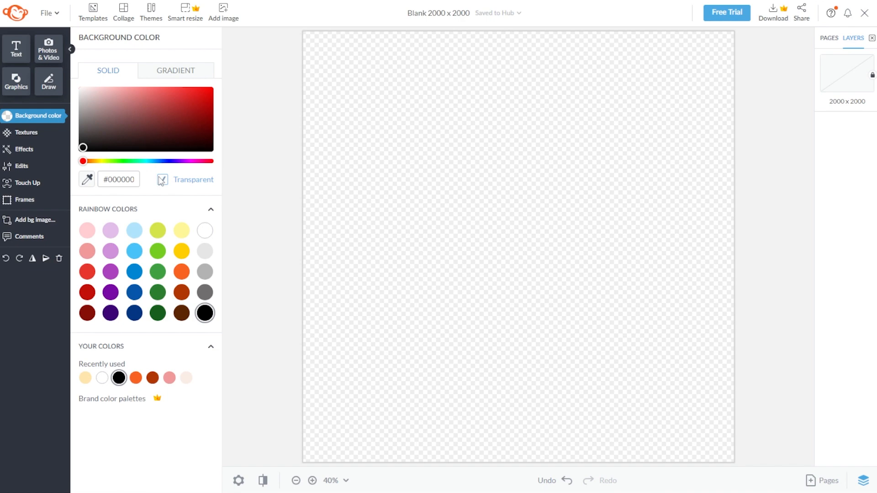
Step: Look through the graphics categories, including the Sports & Fitness and Beauty & Fashion collections
{"action": "left_click", "coordinate": [16, 88]}
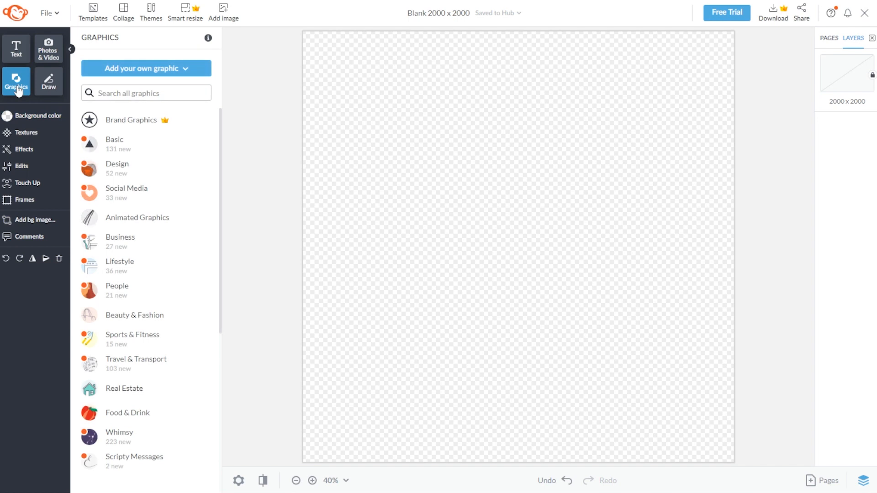
{"action": "scroll", "coordinate": [134, 131], "scroll_direction": "down", "scroll_amount": 6}
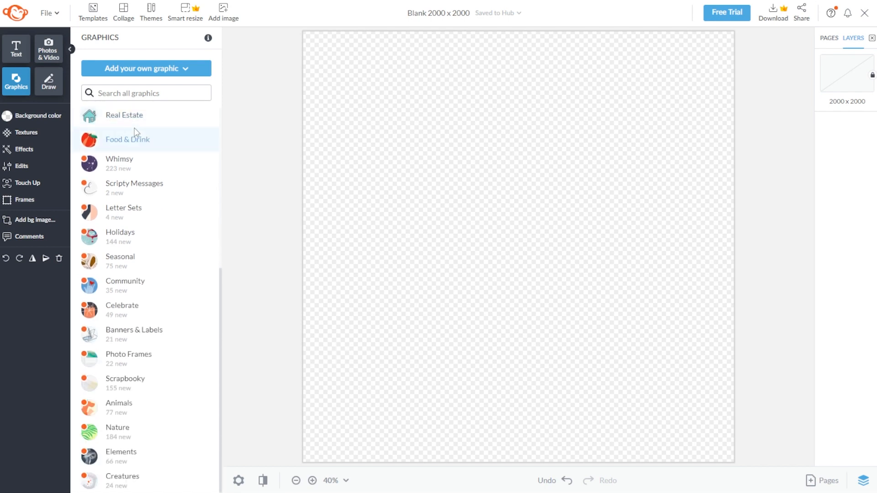
{"action": "scroll", "coordinate": [143, 226], "scroll_direction": "up", "scroll_amount": 4}
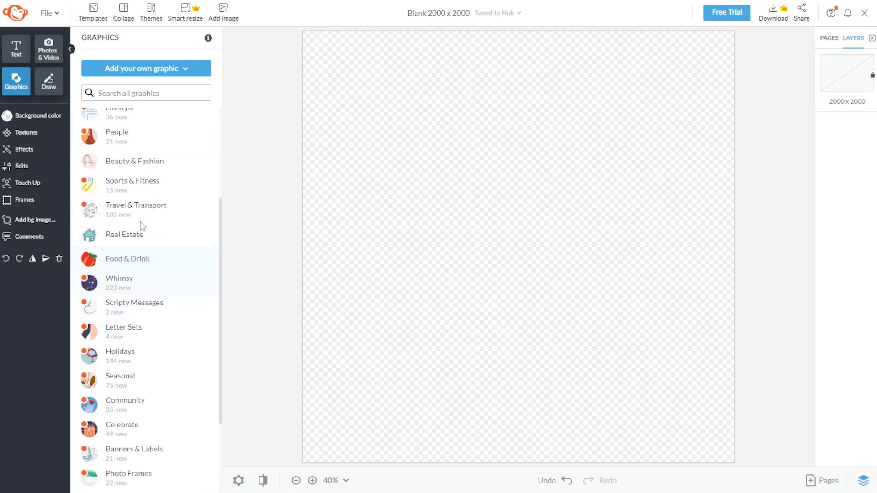
{"action": "left_click", "coordinate": [141, 227]}
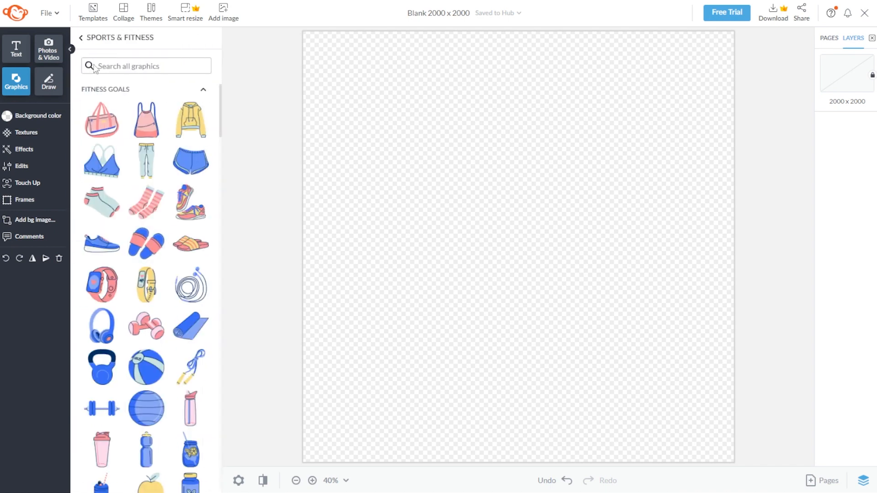
{"action": "left_click", "coordinate": [83, 39]}
{"action": "scroll", "coordinate": [146, 181], "scroll_direction": "down", "scroll_amount": 1}
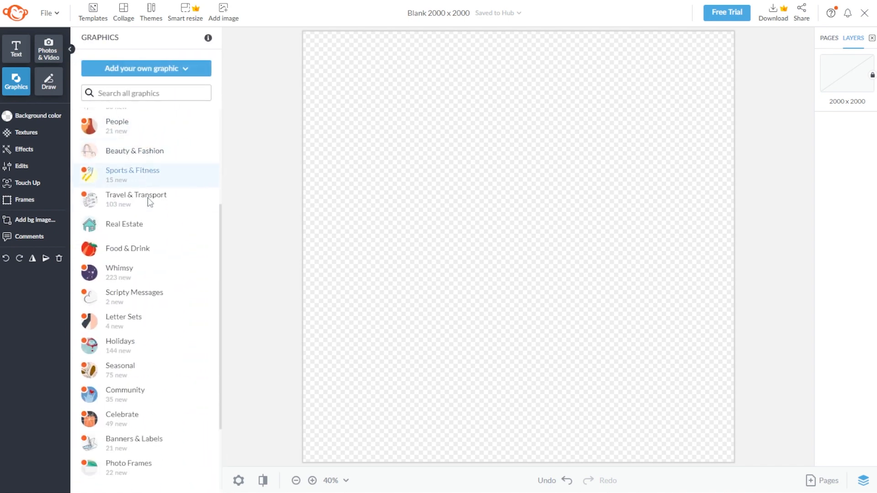
{"action": "left_click", "coordinate": [163, 146]}
{"action": "scroll", "coordinate": [162, 145], "scroll_direction": "down", "scroll_amount": 2}
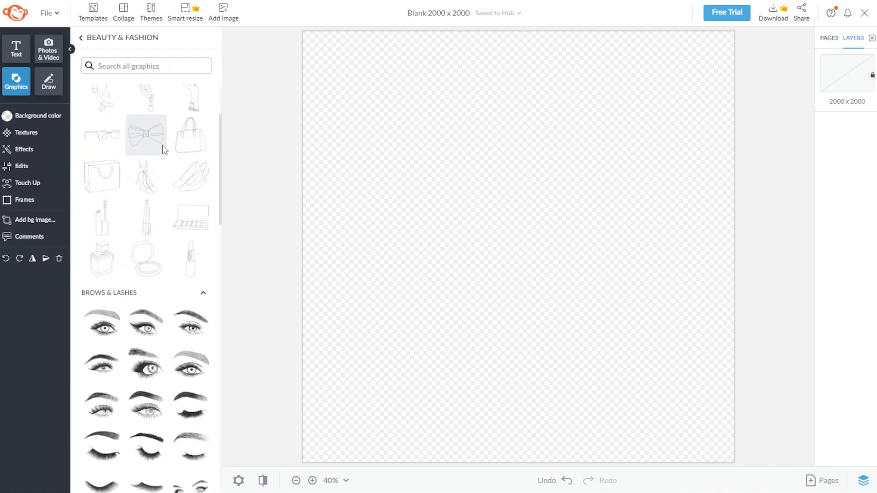
{"action": "left_click", "coordinate": [82, 39]}
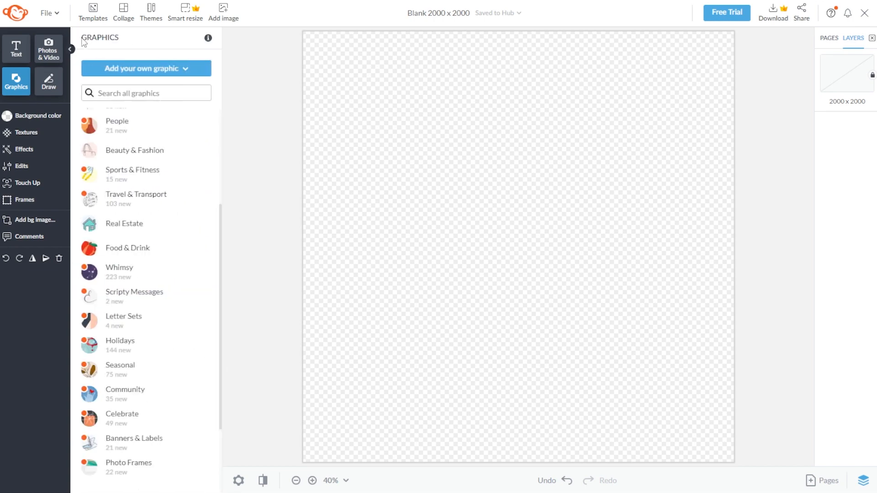
Step: Search all graphics for "minimal" and clear the search
{"action": "left_click", "coordinate": [137, 93]}
{"action": "type", "text": "minimal"}
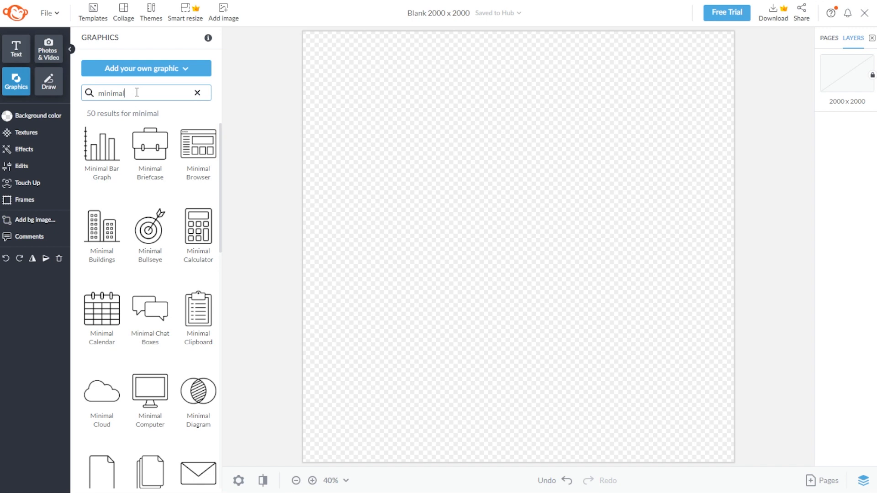
{"action": "left_click", "coordinate": [198, 93]}
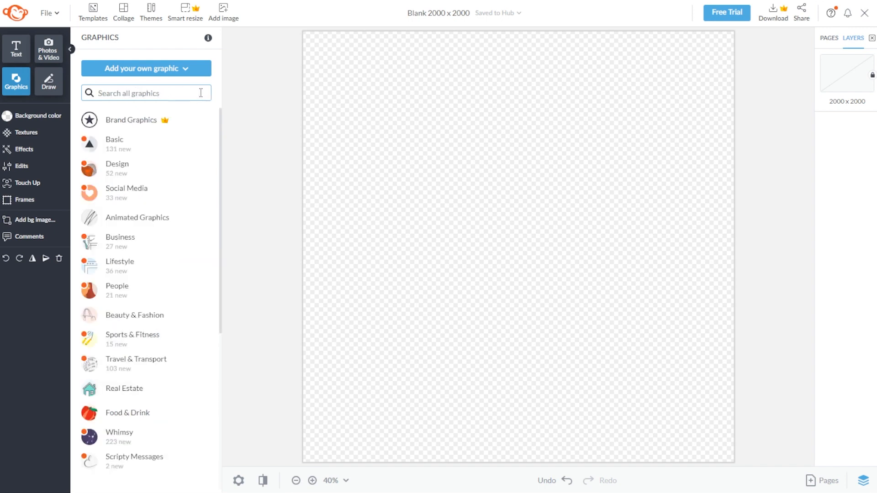
Step: Look through the ready-made text layouts for typography ideas
{"action": "left_click", "coordinate": [16, 50]}
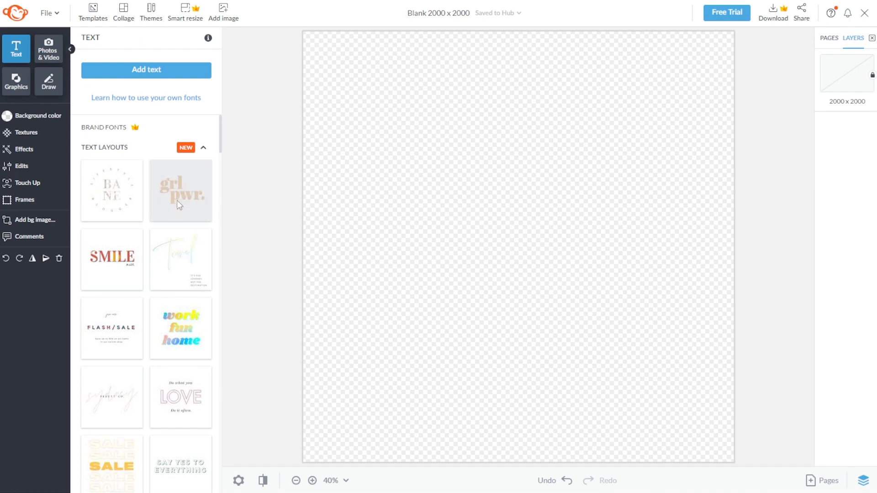
{"action": "scroll", "coordinate": [180, 201], "scroll_direction": "down", "scroll_amount": 1}
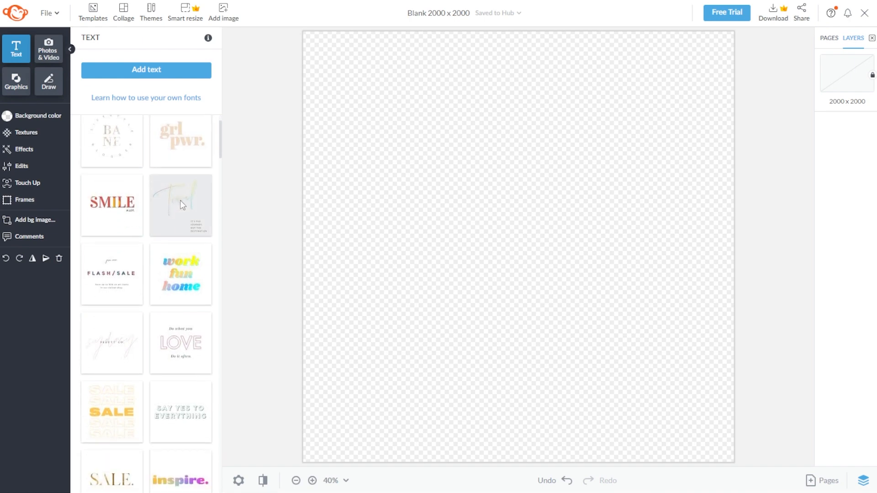
{"action": "scroll", "coordinate": [183, 234], "scroll_direction": "down", "scroll_amount": 10}
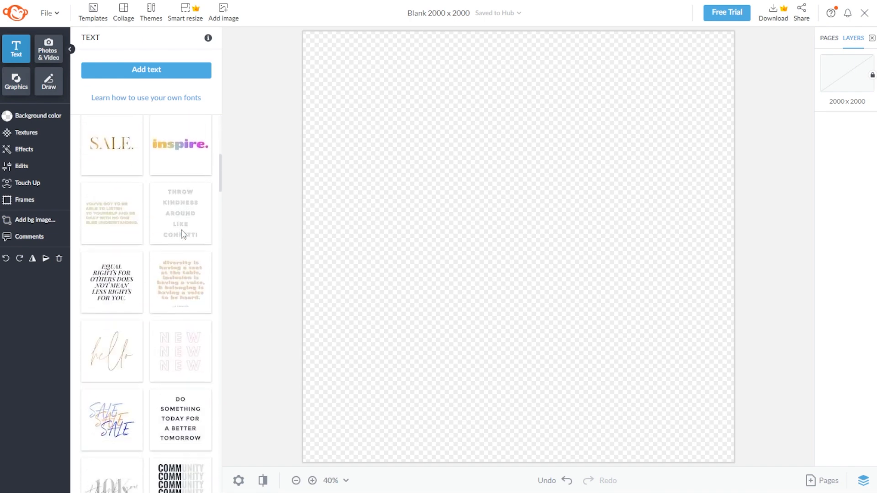
{"action": "scroll", "coordinate": [184, 234], "scroll_direction": "down", "scroll_amount": 10}
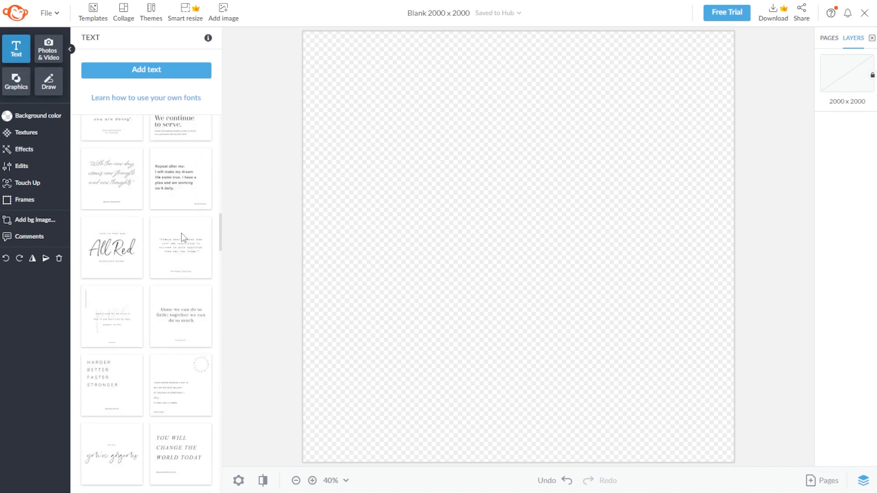
{"action": "scroll", "coordinate": [183, 237], "scroll_direction": "down", "scroll_amount": 8}
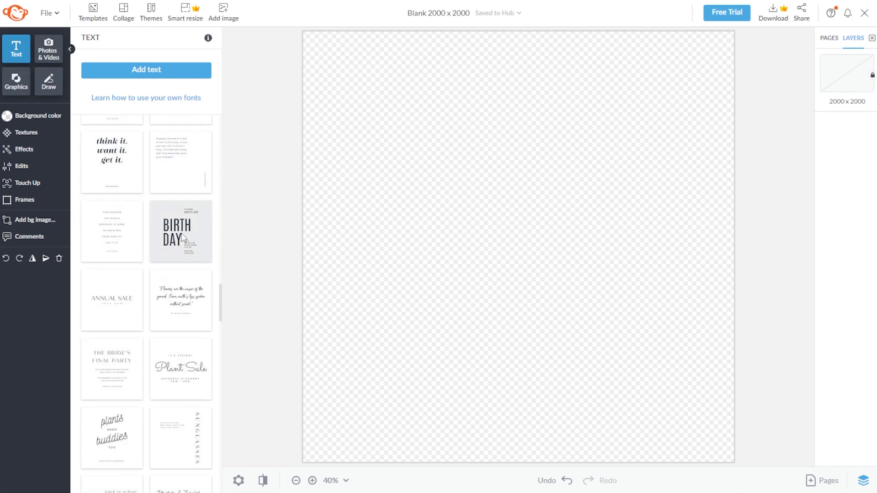
Step: Add a text box to the canvas and view its font and style options
{"action": "left_click", "coordinate": [142, 71]}
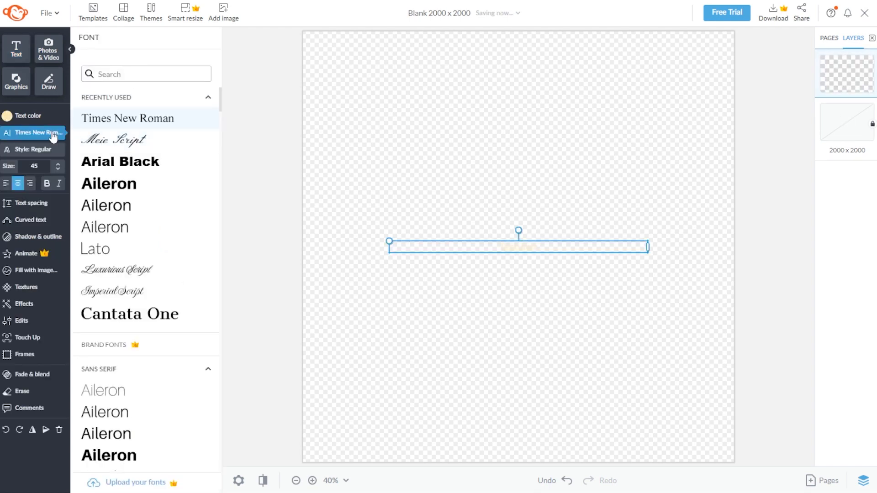
{"action": "left_click", "coordinate": [41, 149]}
{"action": "left_click", "coordinate": [56, 134]}
{"action": "left_click", "coordinate": [485, 277]}
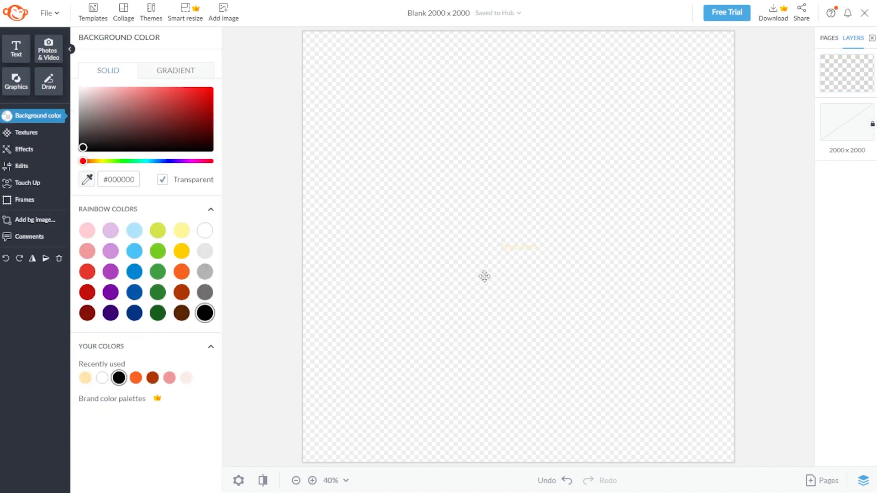
Step: Add a large white circle with a thick yellow outline and center a slightly smaller copy inside it to form a double ring
{"action": "left_click", "coordinate": [16, 80]}
{"action": "left_click", "coordinate": [637, 116]}
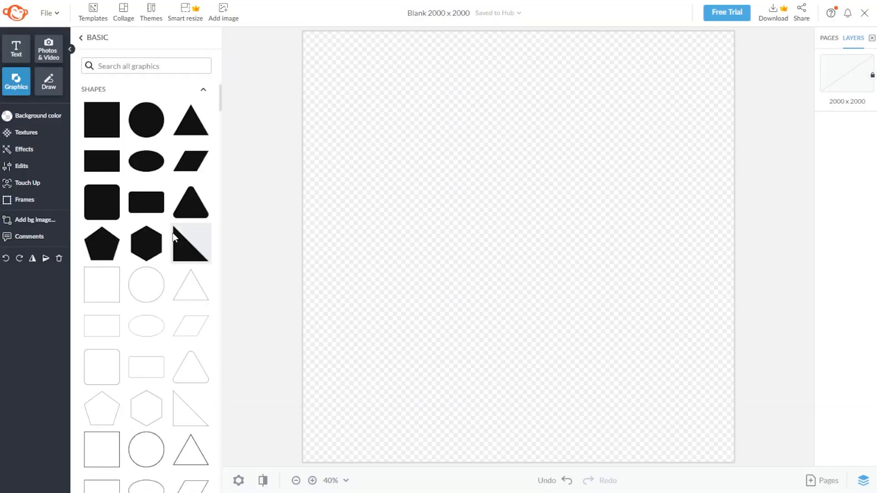
{"action": "left_click", "coordinate": [146, 120]}
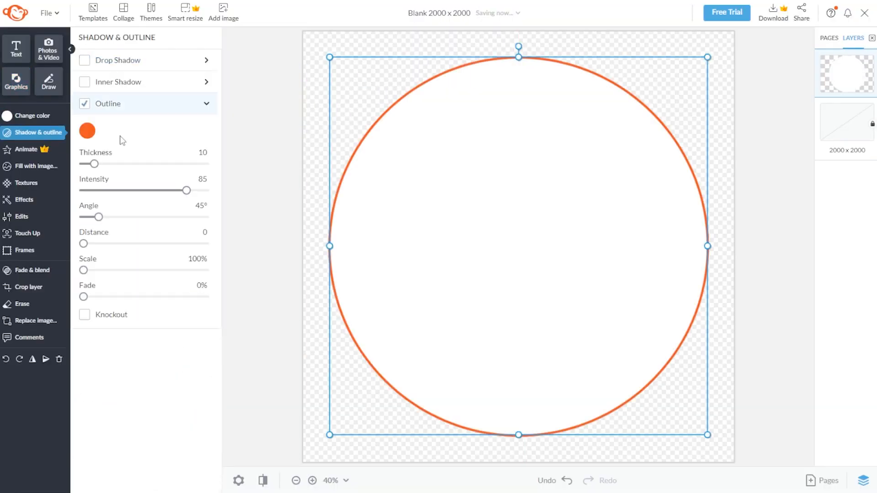
{"action": "left_click", "coordinate": [87, 131]}
{"action": "left_click", "coordinate": [210, 316]}
{"action": "left_click", "coordinate": [263, 208]}
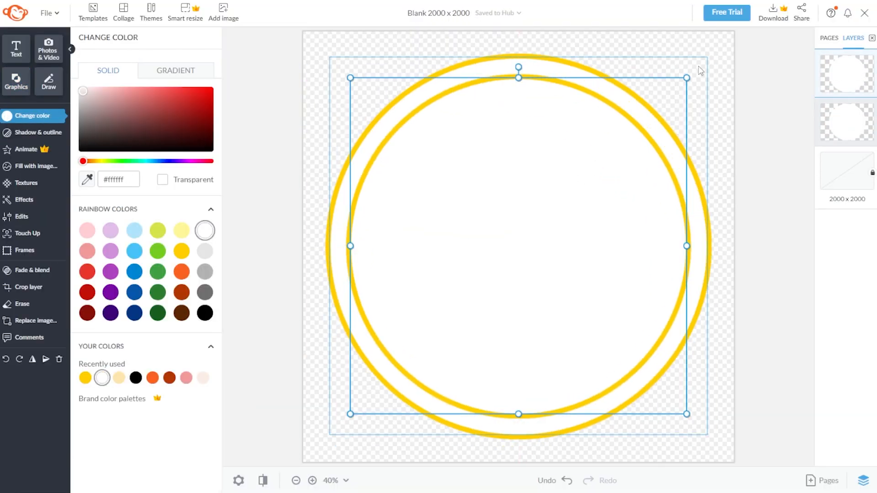
{"action": "left_click", "coordinate": [474, 206]}
Step: Add a small white circle with the same yellow outline and place it near the middle of the double ring
{"action": "left_click", "coordinate": [15, 80]}
{"action": "scroll", "coordinate": [176, 322], "scroll_direction": "up", "scroll_amount": 5}
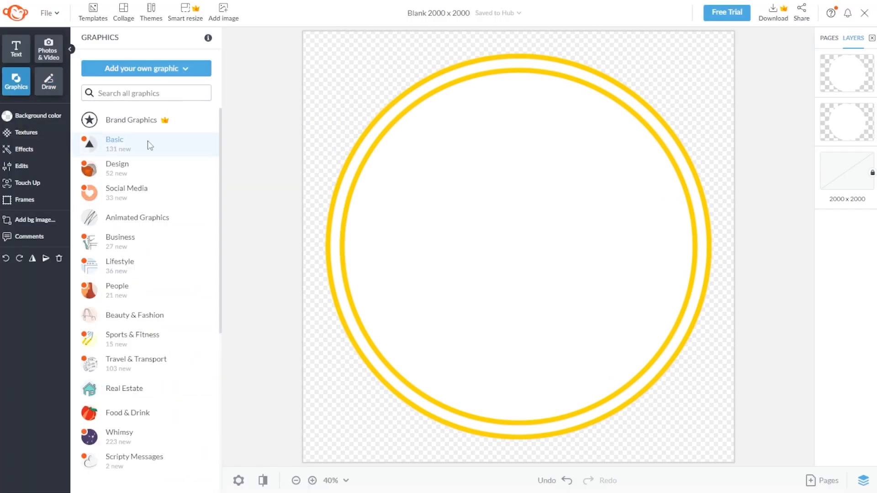
{"action": "left_click", "coordinate": [148, 141]}
{"action": "scroll", "coordinate": [172, 182], "scroll_direction": "down", "scroll_amount": 7}
{"action": "scroll", "coordinate": [172, 182], "scroll_direction": "up", "scroll_amount": 7}
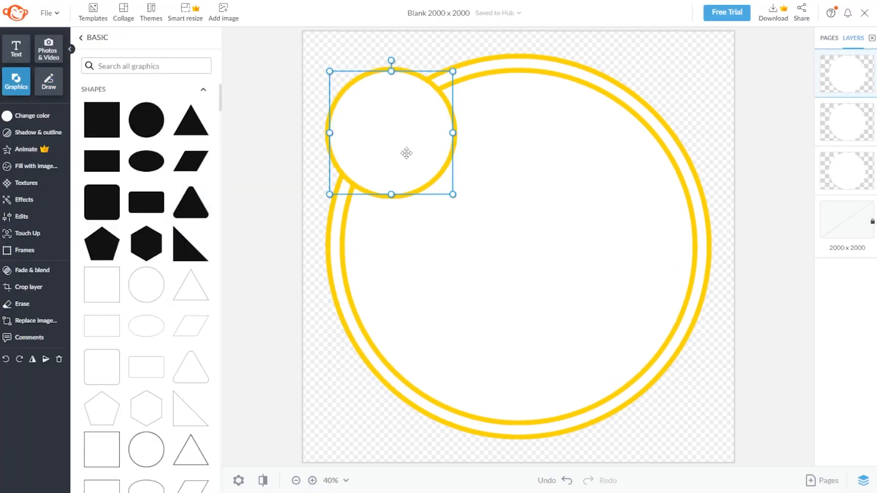
{"action": "left_click_drag", "start_coordinate": [407, 153], "coordinate": [574, 296]}
Step: Paste copies of the small circle, nesting two shrunken ones inside it as concentric rings and placing a full-size one to their upper left
{"action": "key", "text": "ctrl+v"}
{"action": "left_click_drag", "start_coordinate": [448, 236], "coordinate": [462, 237]}
{"action": "left_click", "coordinate": [571, 256]}
{"action": "key", "text": "ctrl+v"}
{"action": "left_click_drag", "start_coordinate": [611, 337], "coordinate": [596, 322]}
{"action": "key", "text": "ctrl+v"}
{"action": "left_click_drag", "start_coordinate": [842, 94], "coordinate": [842, 133]}
{"action": "left_click", "coordinate": [480, 233]}
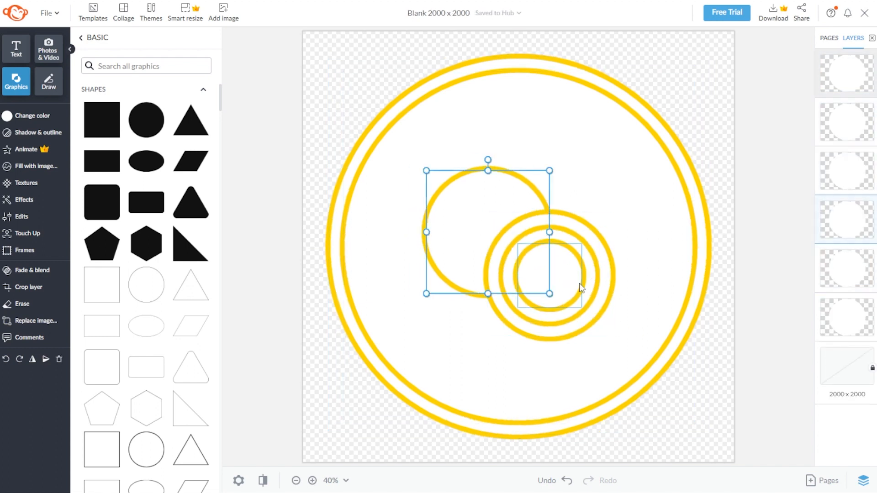
Step: Rearrange the small circles so the concentric rings sit upper left of center and the plain circle overlaps them at the lower right
{"action": "left_click", "coordinate": [574, 284]}
{"action": "left_click", "coordinate": [847, 122], "text": "shift"}
{"action": "left_click", "coordinate": [846, 171], "text": "shift"}
{"action": "left_click_drag", "start_coordinate": [550, 275], "coordinate": [407, 210]}
{"action": "left_click_drag", "start_coordinate": [487, 233], "coordinate": [564, 294]}
{"action": "left_click_drag", "start_coordinate": [407, 209], "coordinate": [503, 247]}
{"action": "left_click", "coordinate": [846, 219], "text": "shift"}
{"action": "left_click_drag", "start_coordinate": [570, 271], "coordinate": [555, 249]}
{"action": "left_click", "coordinate": [556, 376]}
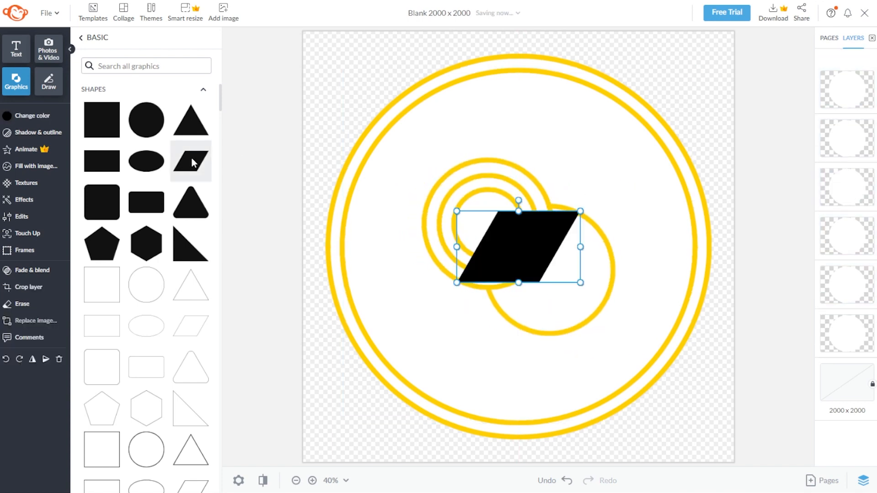
Step: Add a white parallelogram over the upper-right part of the concentric rings to cut a C-shaped opening
{"action": "left_click", "coordinate": [191, 161]}
{"action": "left_click_drag", "start_coordinate": [571, 176], "coordinate": [547, 190]}
{"action": "left_click", "coordinate": [643, 241]}
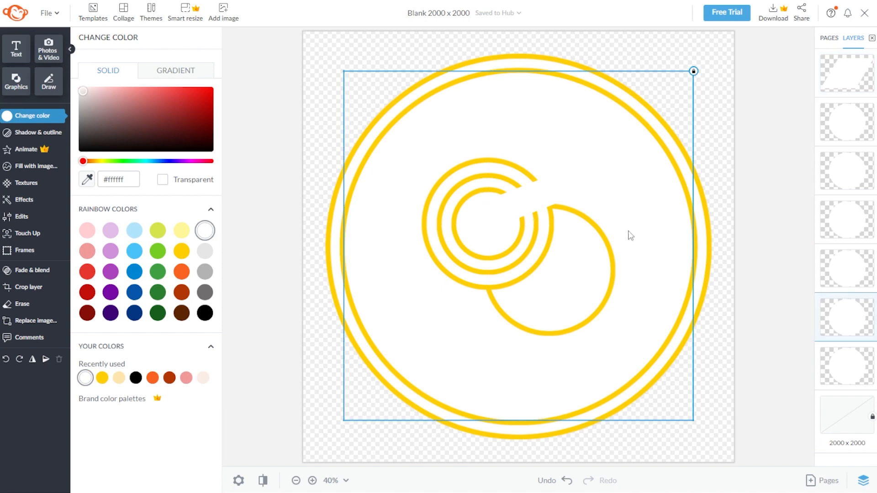
Step: Bring the lower-right circle to the front and duplicate the inner rings into it to form a second concentric set
{"action": "left_click", "coordinate": [571, 274]}
{"action": "key", "text": "ctrl+shift+]"}
{"action": "left_click_drag", "start_coordinate": [475, 236], "coordinate": [538, 280], "text": "alt"}
{"action": "left_click", "coordinate": [433, 239]}
{"action": "key", "text": "ctrl+z"}
{"action": "left_click_drag", "start_coordinate": [477, 235], "coordinate": [539, 281], "text": "alt"}
{"action": "left_click", "coordinate": [653, 312]}
Step: Paint white Paintbrush strokes over the join where the two sets of rings overlap
{"action": "key", "text": "ctrl+plus"}
{"action": "left_click", "coordinate": [48, 81]}
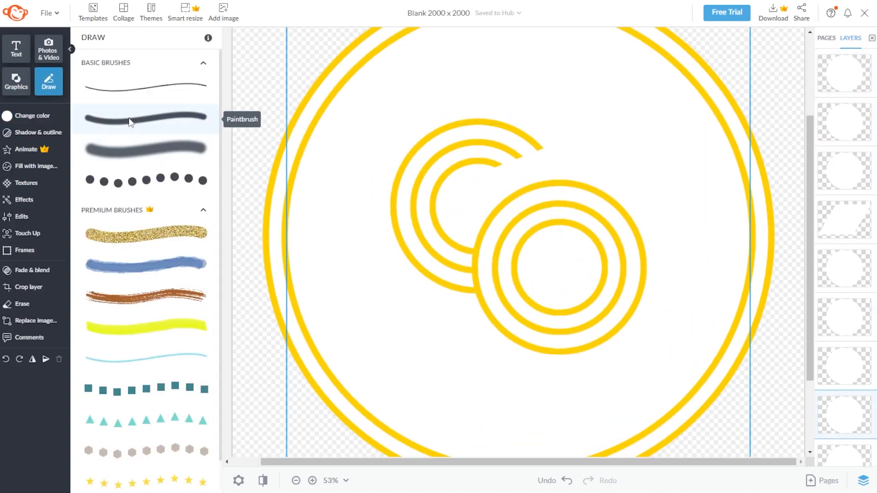
{"action": "left_click", "coordinate": [130, 121]}
{"action": "key", "text": "ctrl+plus"}
{"action": "left_click_drag", "start_coordinate": [504, 254], "coordinate": [502, 286]}
{"action": "mouse_move", "coordinate": [518, 220]}
{"action": "left_mouse_down"}
{"action": "mouse_move", "coordinate": [502, 254]}
{"action": "mouse_move", "coordinate": [484, 241]}
{"action": "left_mouse_up"}
Step: Choose yellow #ffce00 as the Paintbrush color and undo the last strokes on the inner rings
{"action": "left_click", "coordinate": [179, 164]}
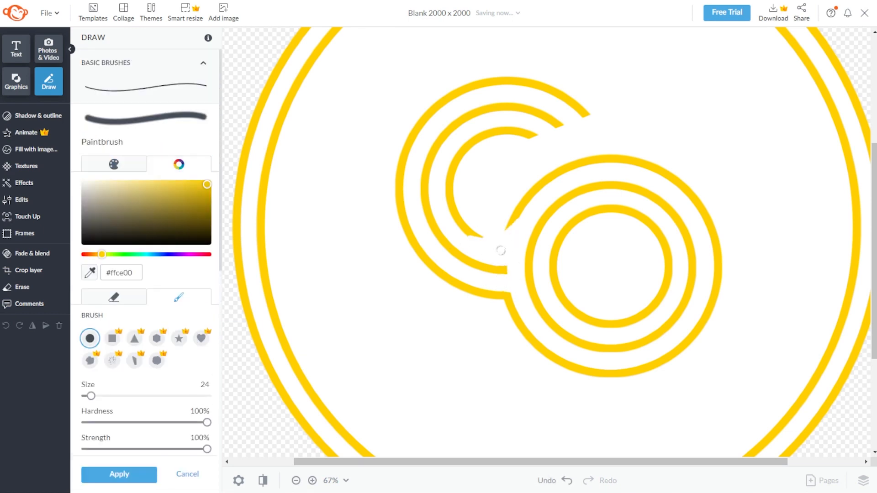
{"action": "key", "text": "ctrl+z"}
{"action": "key", "text": "ctrl+z"}
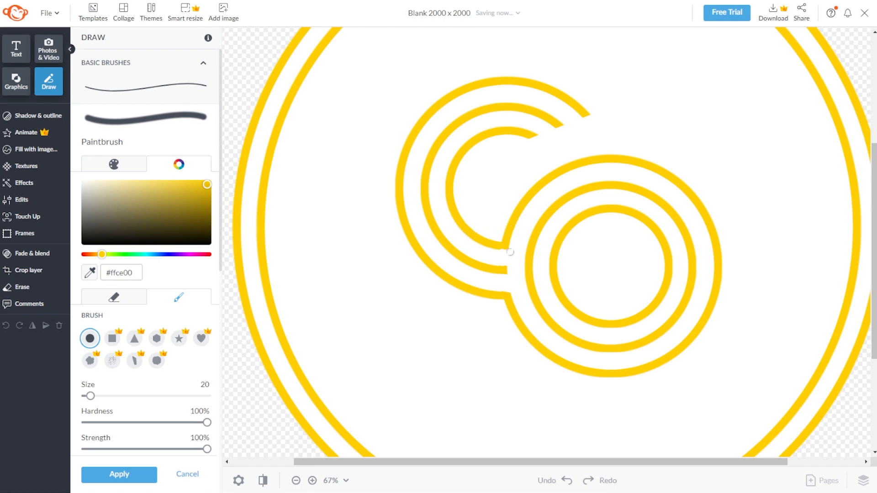
Step: Add a white parallelogram over the right side of the lower-right rings and rotate it to cut their C-shaped opening
{"action": "left_click", "coordinate": [16, 82]}
{"action": "left_click", "coordinate": [74, 249]}
{"action": "left_click", "coordinate": [615, 311]}
{"action": "left_click_drag", "start_coordinate": [560, 292], "coordinate": [527, 274]}
{"action": "left_click_drag", "start_coordinate": [648, 284], "coordinate": [601, 284]}
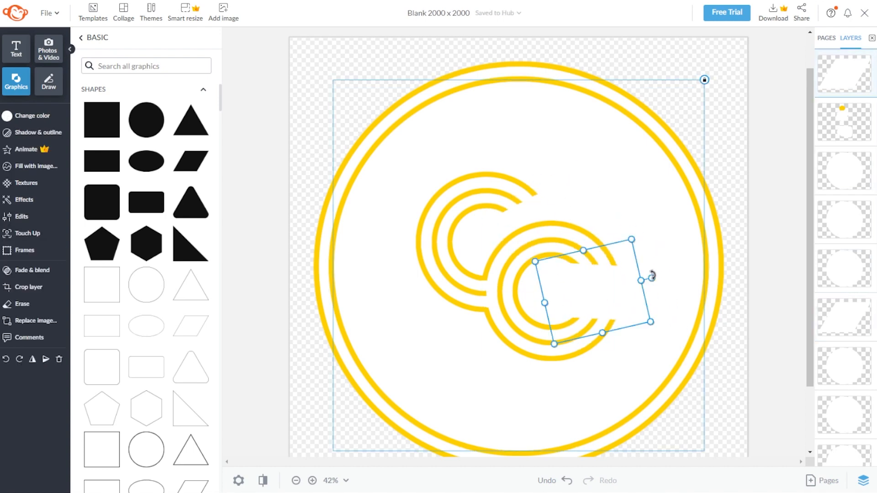
Step: Add a Basic Line graphic, color it yellow #ffce00, and shorten, thicken and rotate it to fit the upper-left C's open end
{"action": "left_click", "coordinate": [763, 341]}
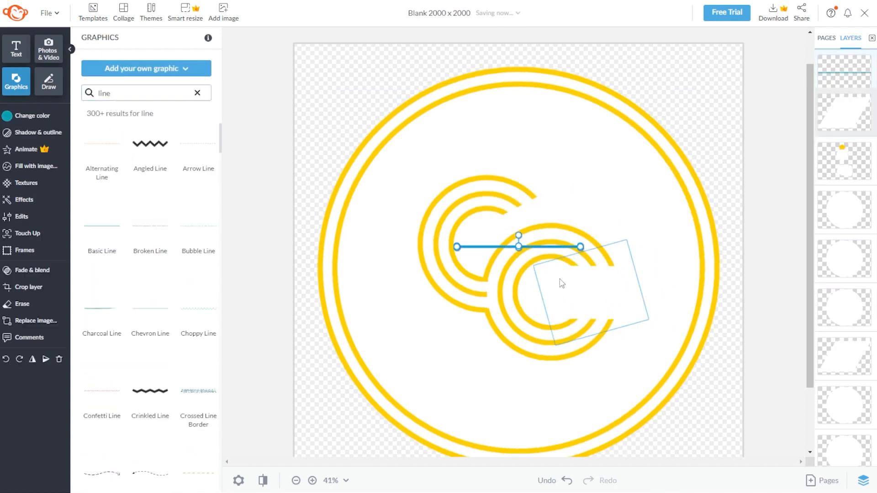
{"action": "scroll", "coordinate": [562, 284], "scroll_direction": "up", "scroll_amount": 3}
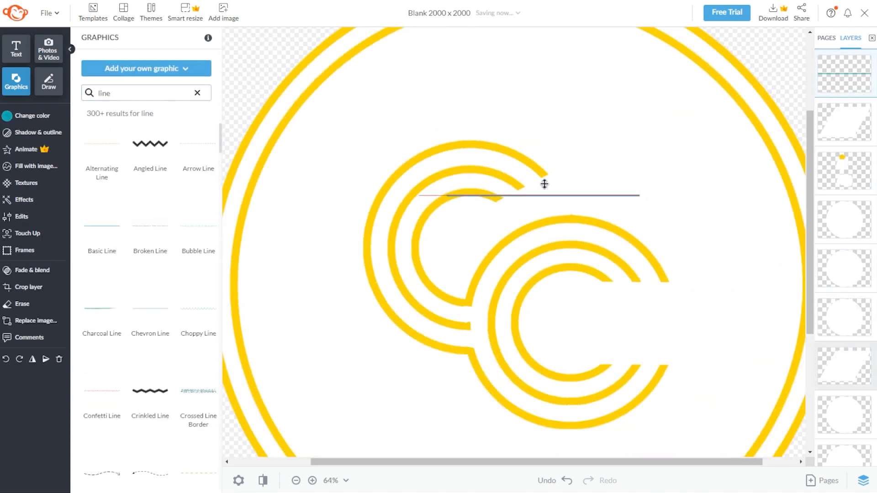
{"action": "left_click", "coordinate": [545, 185]}
{"action": "scroll", "coordinate": [544, 186], "scroll_direction": "up", "scroll_amount": 2}
{"action": "left_click_drag", "start_coordinate": [543, 193], "coordinate": [545, 205]}
{"action": "left_click_drag", "start_coordinate": [461, 183], "coordinate": [491, 159]}
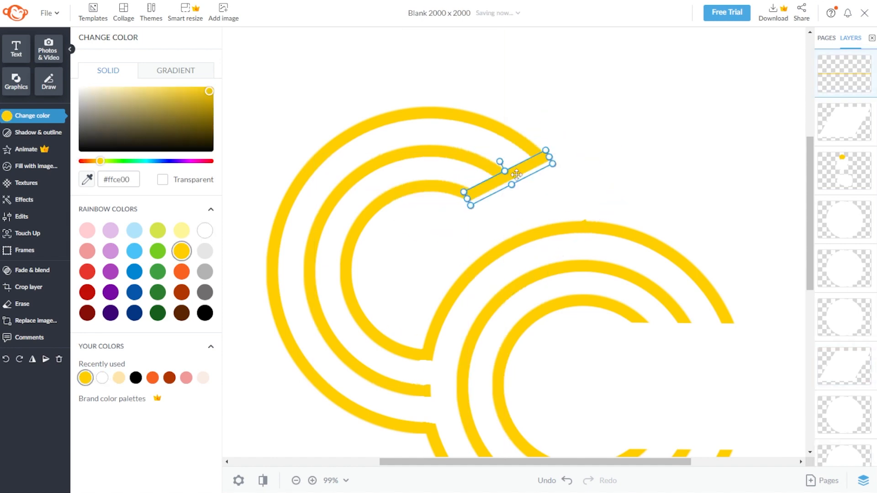
Step: Fit the yellow line horizontally across the upper open end of the lower-right C
{"action": "scroll", "coordinate": [515, 173], "scroll_direction": "down", "scroll_amount": 2}
{"action": "scroll", "coordinate": [592, 170], "scroll_direction": "up", "scroll_amount": 3}
{"action": "left_click_drag", "start_coordinate": [666, 256], "coordinate": [668, 229]}
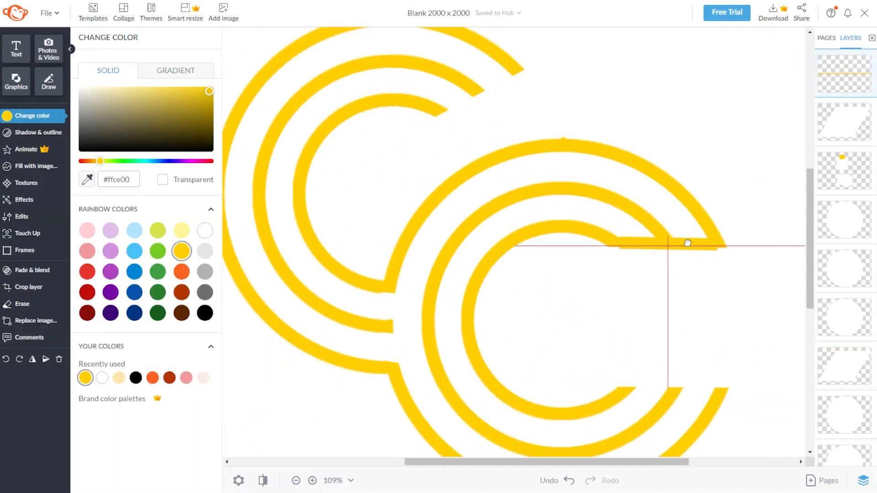
Step: Paste copies of the yellow line to close the upper-left C's angled end and the lower-right C's lower end
{"action": "left_click", "coordinate": [720, 133]}
{"action": "key", "text": "ctrl+v"}
{"action": "left_click_drag", "start_coordinate": [544, 151], "coordinate": [501, 99]}
{"action": "left_click_drag", "start_coordinate": [487, 79], "coordinate": [474, 85]}
{"action": "left_click", "coordinate": [499, 118]}
{"action": "scroll", "coordinate": [635, 344], "scroll_direction": "down", "scroll_amount": 2}
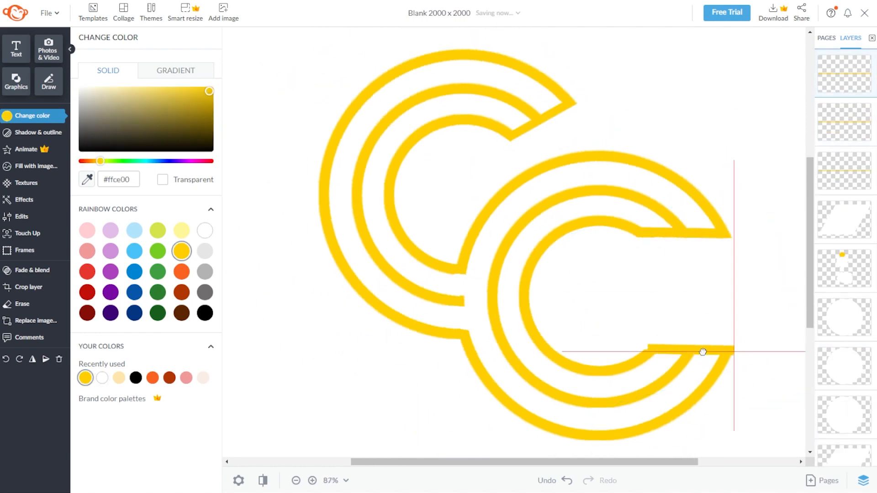
{"action": "scroll", "coordinate": [636, 344], "scroll_direction": "up", "scroll_amount": 3}
{"action": "scroll", "coordinate": [636, 343], "scroll_direction": "down", "scroll_amount": 4}
Step: Select all parts of the two Cs together, enlarge them and center them inside the circle
{"action": "left_click_drag", "start_coordinate": [671, 364], "coordinate": [441, 139]}
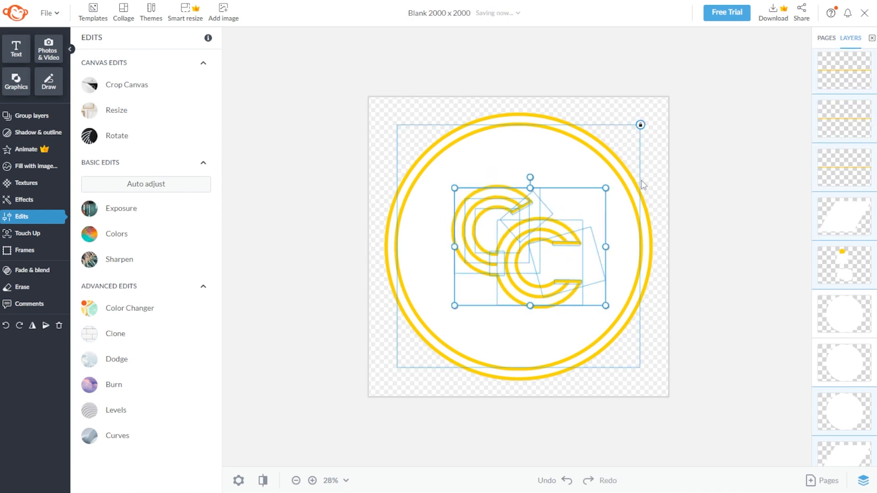
{"action": "left_click_drag", "start_coordinate": [568, 229], "coordinate": [566, 262]}
{"action": "left_click", "coordinate": [744, 304]}
{"action": "scroll", "coordinate": [747, 302], "scroll_direction": "down", "scroll_amount": 1}
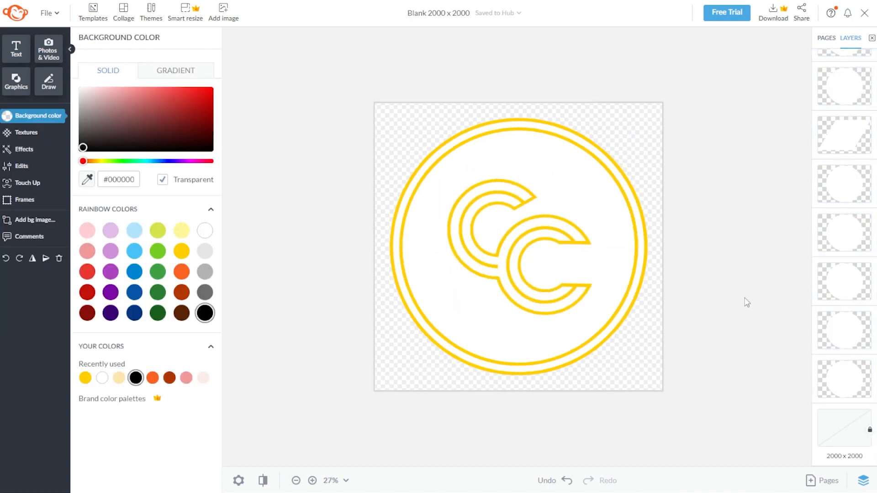
{"action": "scroll", "coordinate": [747, 302], "scroll_direction": "up", "scroll_amount": 1}
{"action": "scroll", "coordinate": [747, 302], "scroll_direction": "up", "scroll_amount": 1}
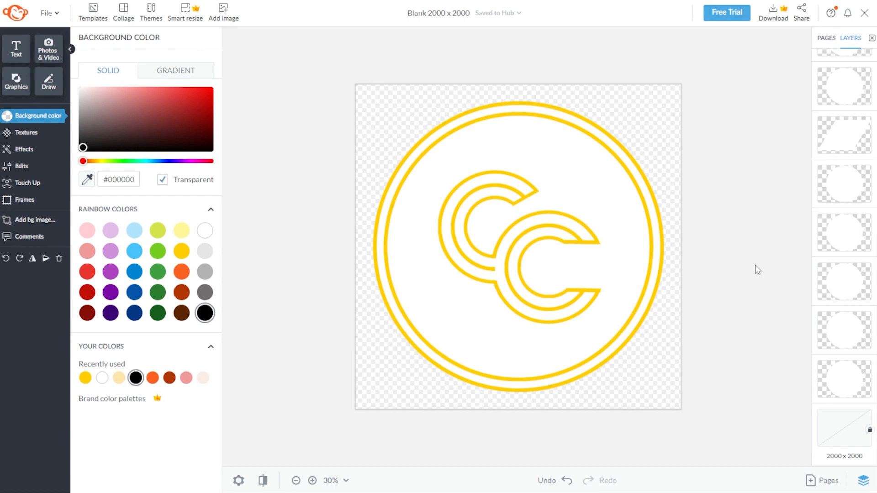
{"action": "scroll", "coordinate": [758, 270], "scroll_direction": "down", "scroll_amount": 1}
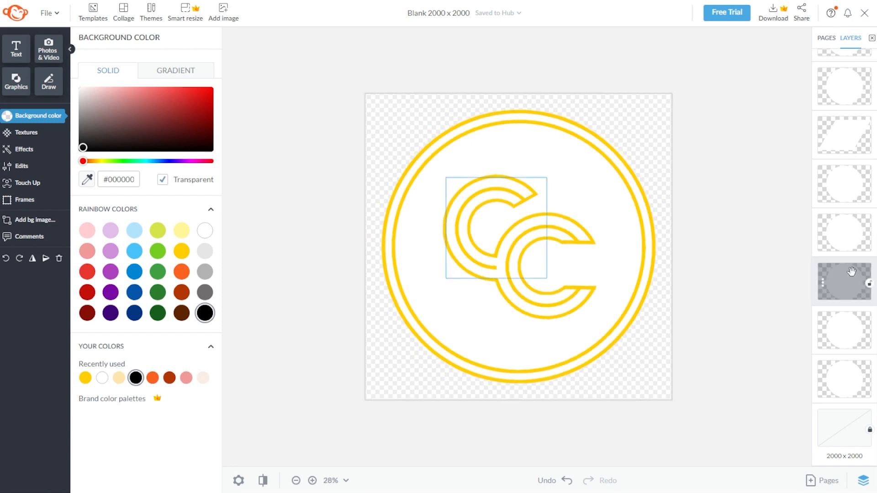
Step: Go through the layer stack from the yellow lines to the large background circles, selecting layers to see which logo part each holds
{"action": "scroll", "coordinate": [852, 272], "scroll_direction": "up", "scroll_amount": 3}
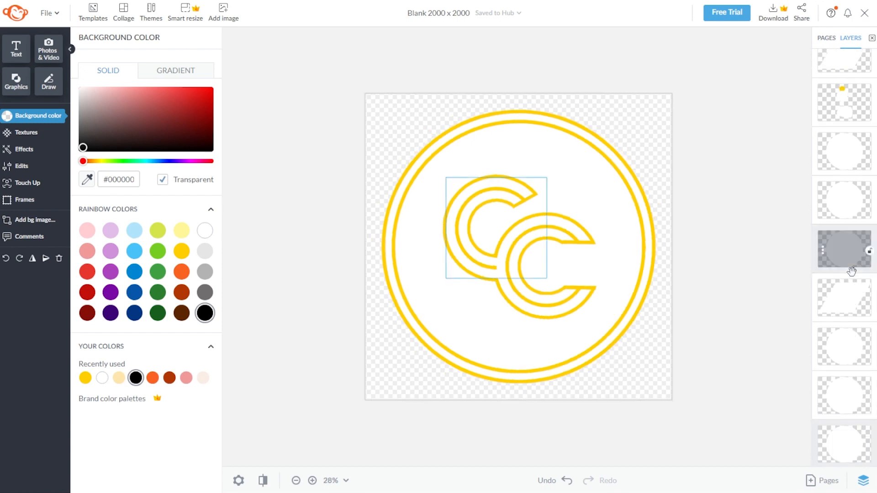
{"action": "scroll", "coordinate": [852, 272], "scroll_direction": "up", "scroll_amount": 3}
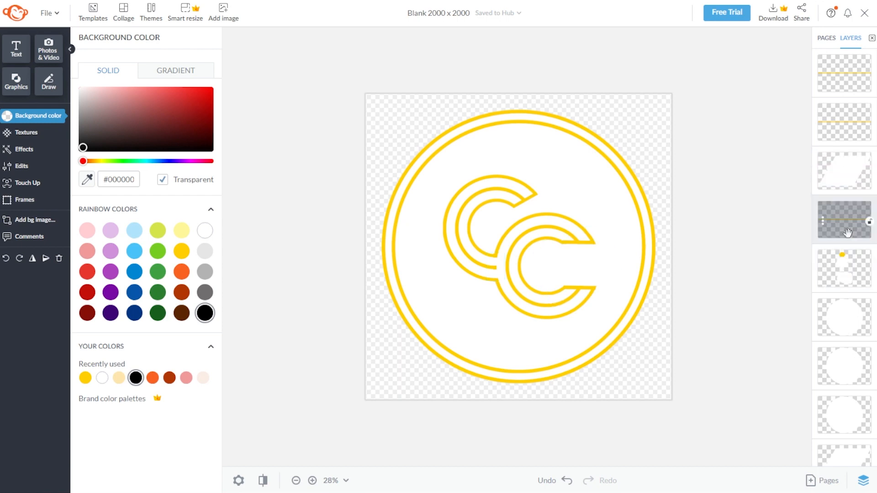
{"action": "left_click", "coordinate": [848, 225]}
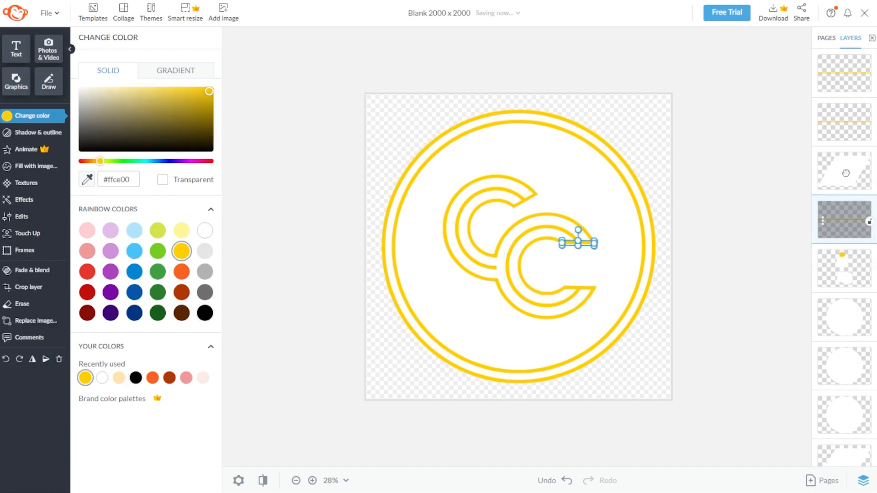
{"action": "left_click_drag", "start_coordinate": [847, 173], "coordinate": [846, 172]}
{"action": "scroll", "coordinate": [847, 190], "scroll_direction": "down", "scroll_amount": 5}
{"action": "scroll", "coordinate": [846, 189], "scroll_direction": "up", "scroll_amount": 4}
{"action": "scroll", "coordinate": [846, 189], "scroll_direction": "up", "scroll_amount": 1}
{"action": "left_click", "coordinate": [849, 78]}
{"action": "left_click", "coordinate": [858, 121]}
{"action": "left_click", "coordinate": [851, 174]}
{"action": "left_click", "coordinate": [847, 218]}
{"action": "scroll", "coordinate": [846, 288], "scroll_direction": "down", "scroll_amount": 2}
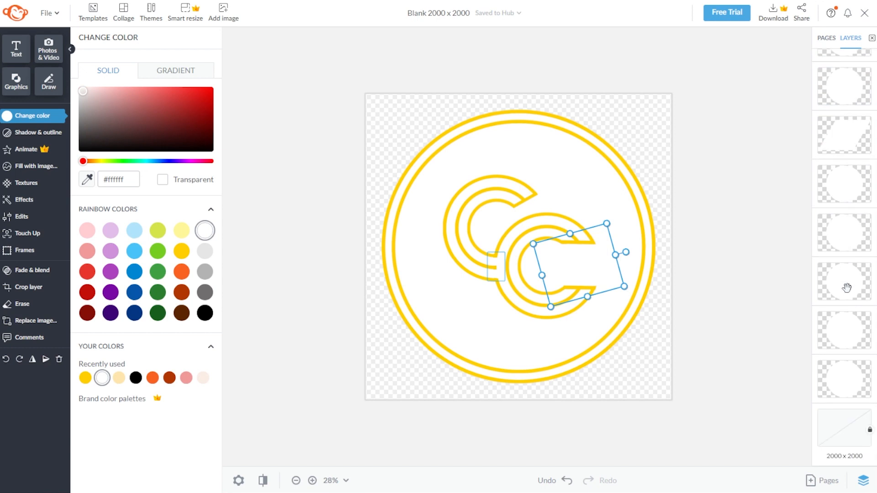
{"action": "left_click", "coordinate": [849, 377]}
{"action": "left_click", "coordinate": [850, 338]}
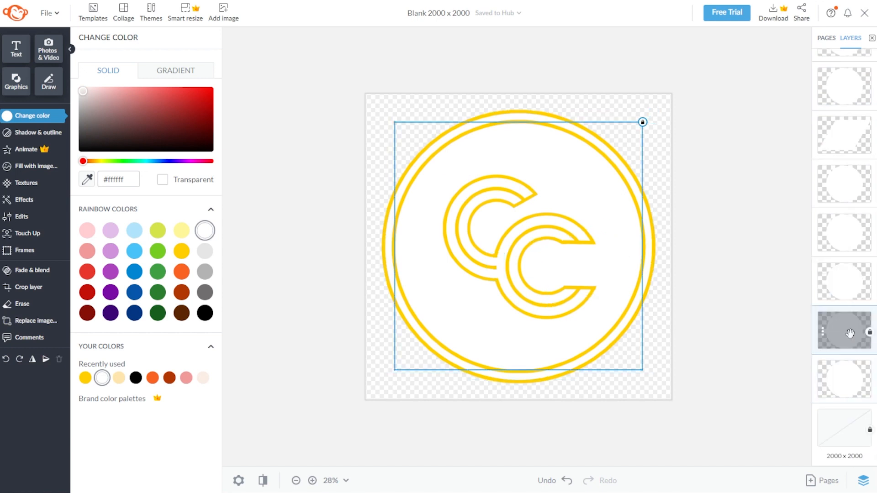
{"action": "left_click", "coordinate": [849, 289]}
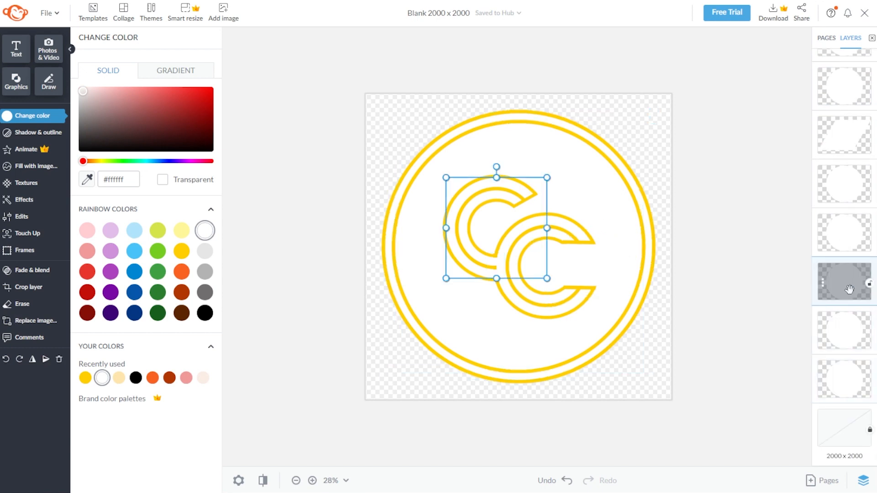
{"action": "left_click_drag", "start_coordinate": [856, 266], "coordinate": [851, 244]}
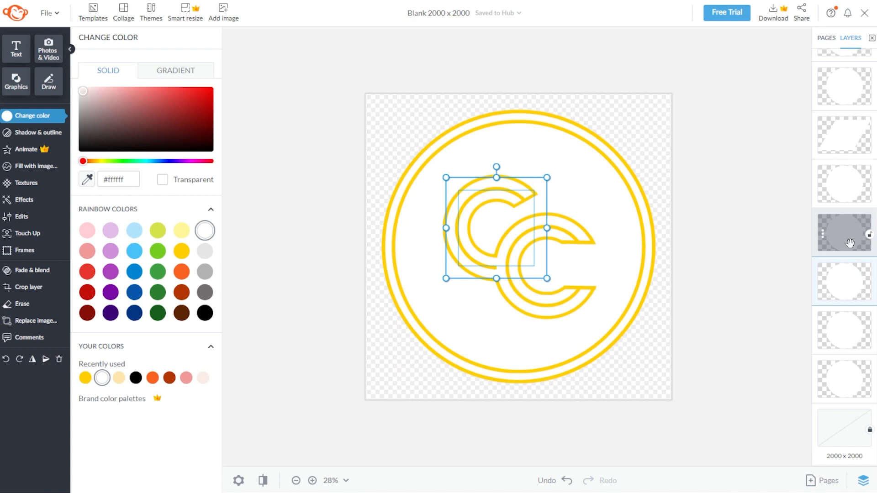
Step: Deselect the layer and open the sharing options for the finished logo
{"action": "left_click", "coordinate": [748, 275]}
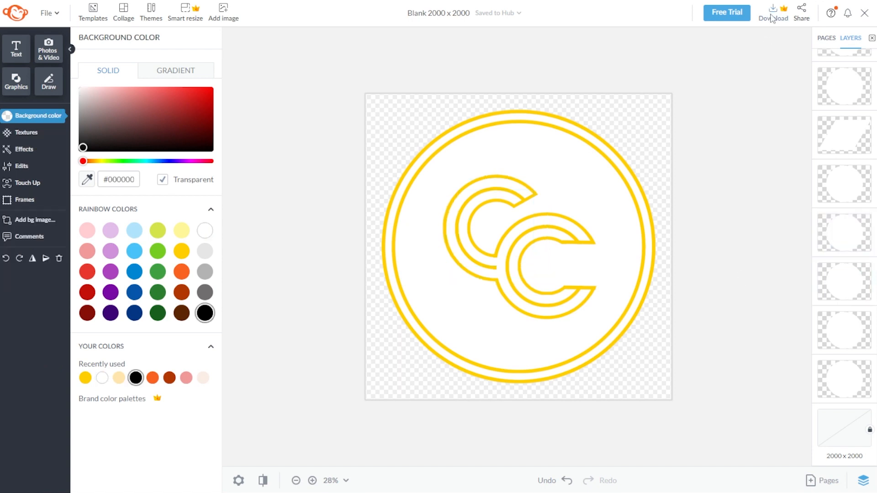
{"action": "left_click", "coordinate": [802, 17]}
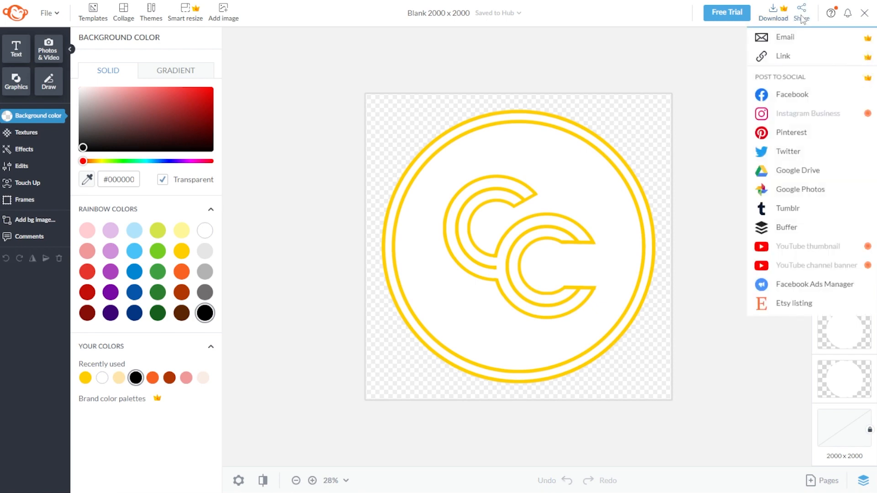